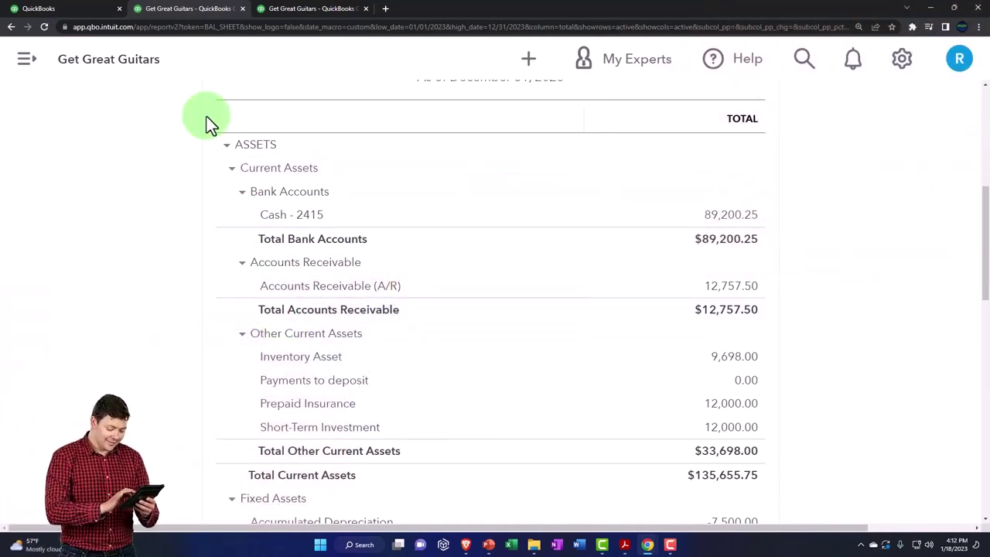
Step: Set the QuickBooks home page to 125% browser zoom and go to the Payroll overview
{"action": "left_click", "coordinate": [91, 11]}
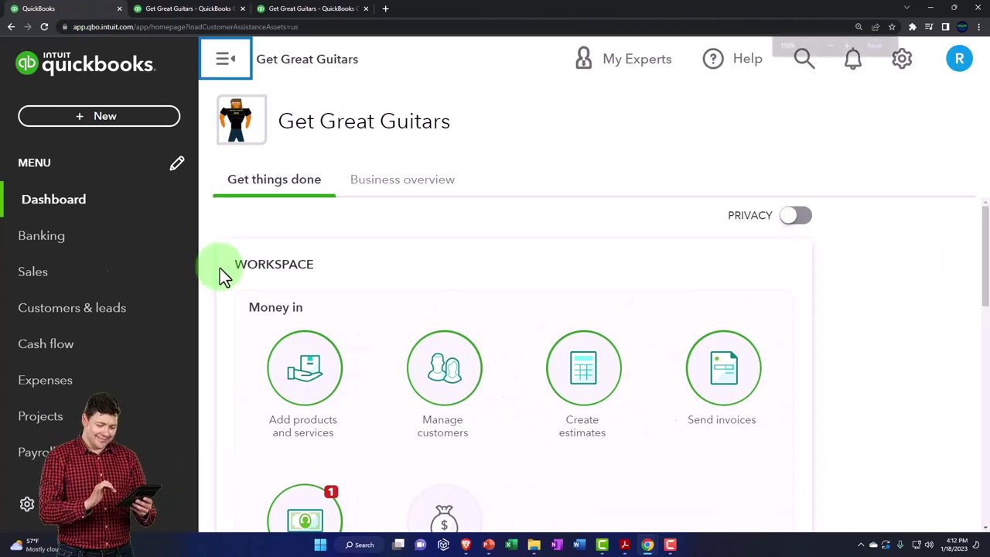
{"action": "key", "text": "ctrl+plus"}
{"action": "key", "text": "ctrl+minus"}
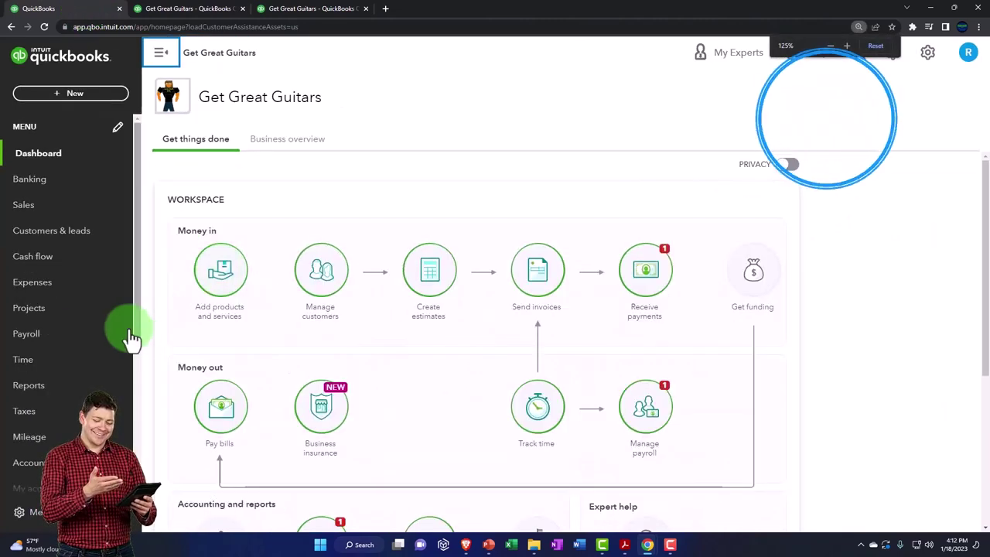
{"action": "left_click", "coordinate": [54, 341]}
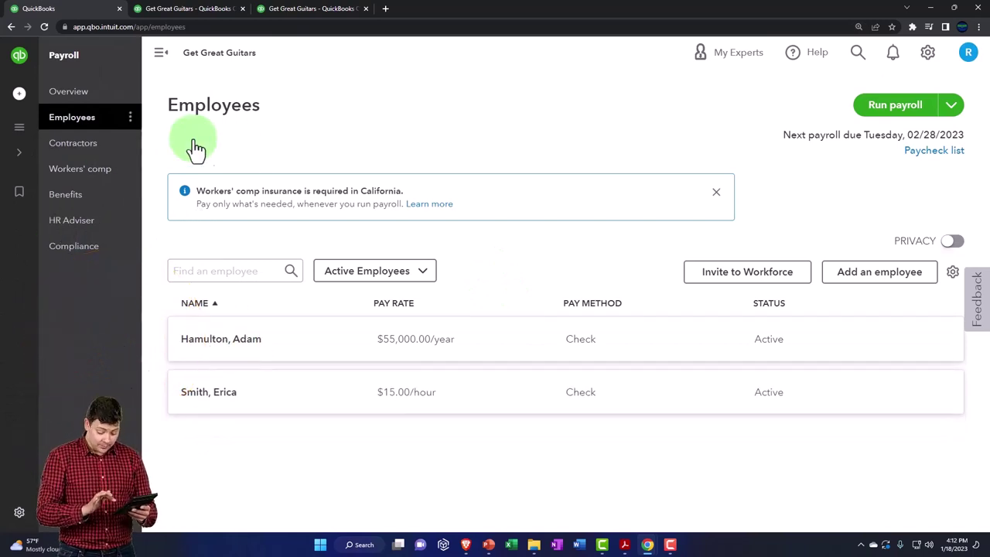
{"action": "left_click", "coordinate": [72, 94]}
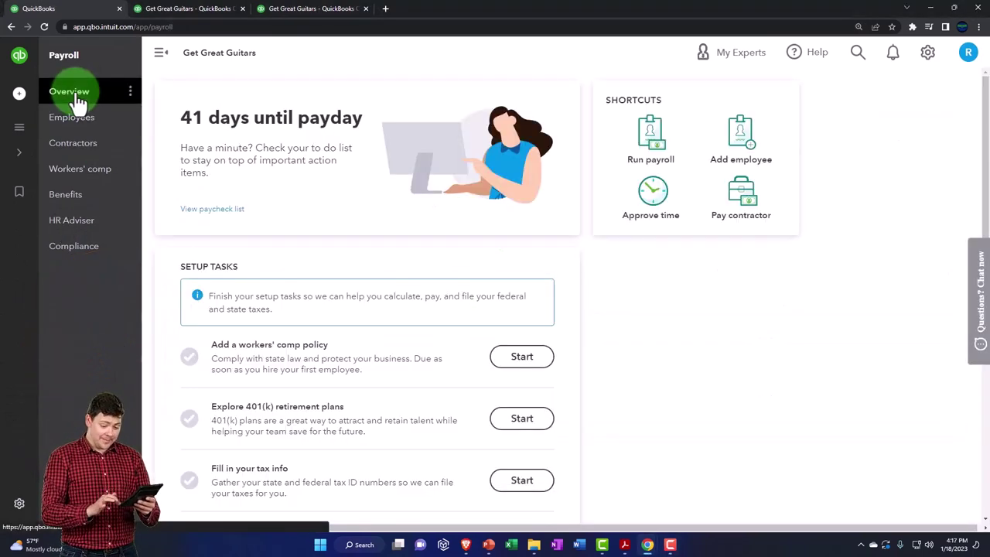
{"action": "left_click", "coordinate": [645, 174]}
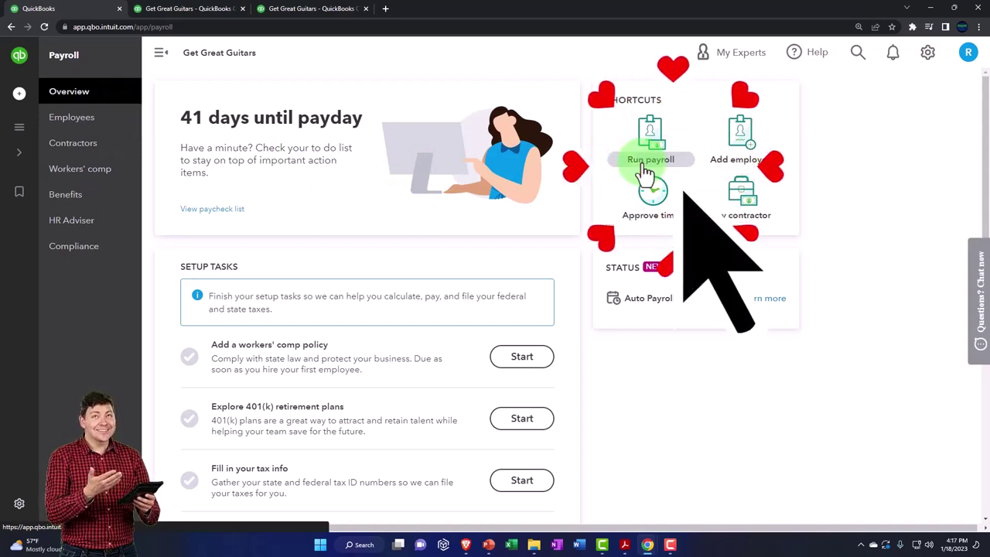
{"action": "left_click", "coordinate": [407, 178]}
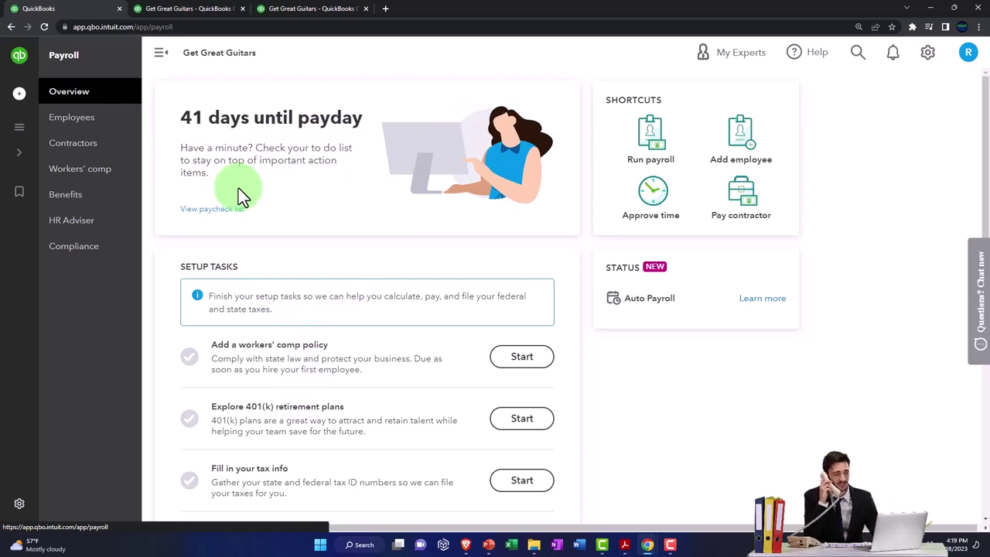
Step: Examine the payroll liabilities on the balance sheet as of December 31, 2023
{"action": "left_click", "coordinate": [193, 15]}
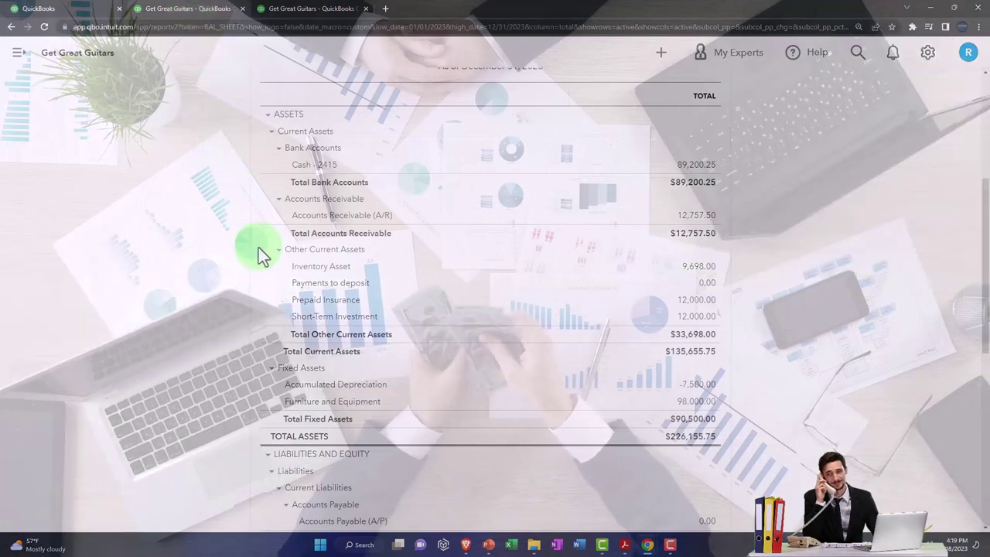
{"action": "scroll", "coordinate": [260, 255], "scroll_direction": "down", "scroll_amount": 2}
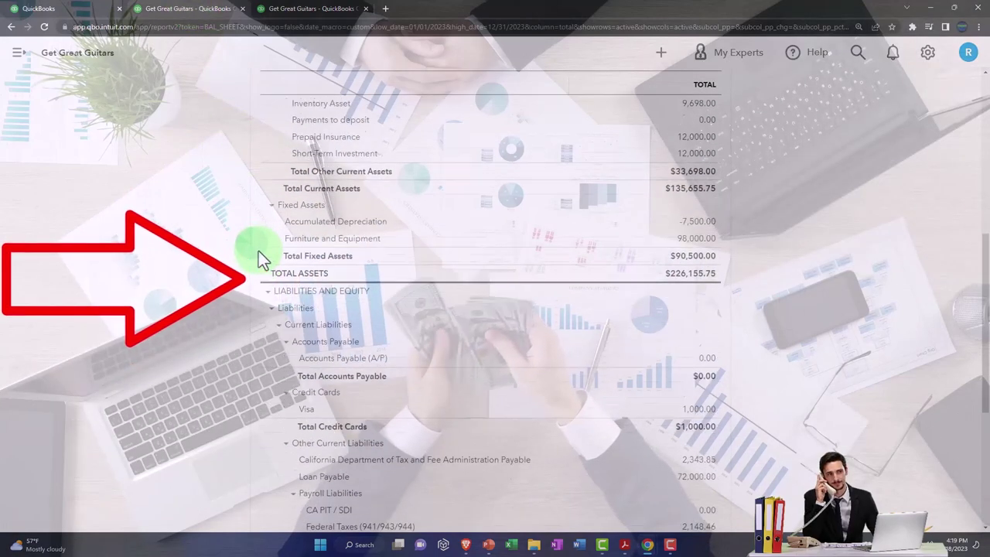
{"action": "scroll", "coordinate": [260, 255], "scroll_direction": "down", "scroll_amount": 2}
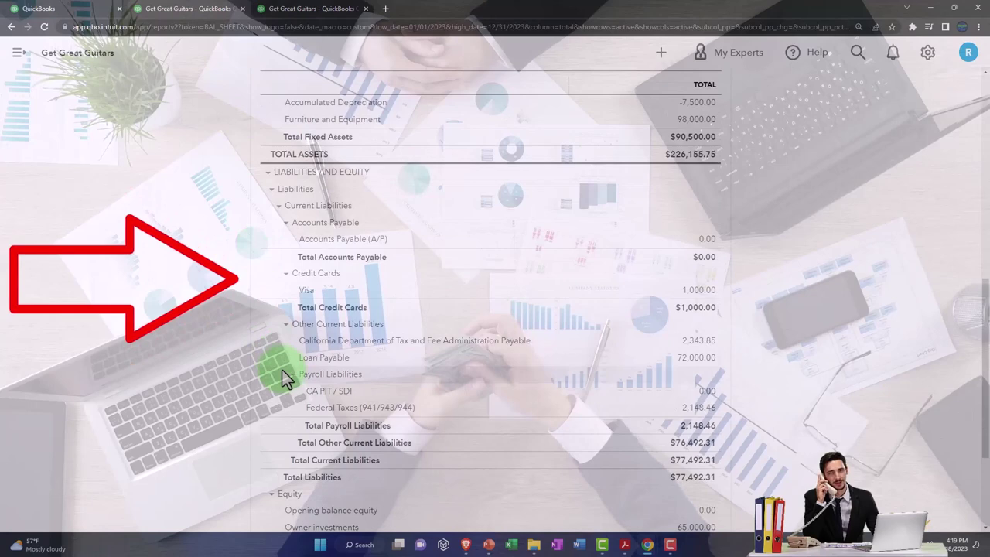
{"action": "scroll", "coordinate": [376, 405], "scroll_direction": "down", "scroll_amount": 1}
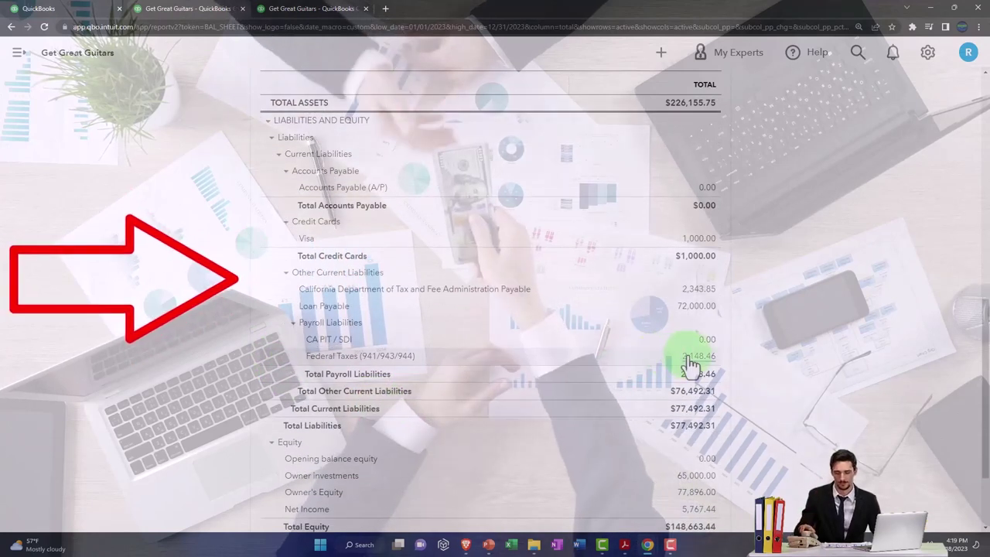
Step: Examine the payroll expenses on the January to December 2023 profit and loss report
{"action": "left_click", "coordinate": [309, 9]}
{"action": "scroll", "coordinate": [284, 342], "scroll_direction": "down", "scroll_amount": 2}
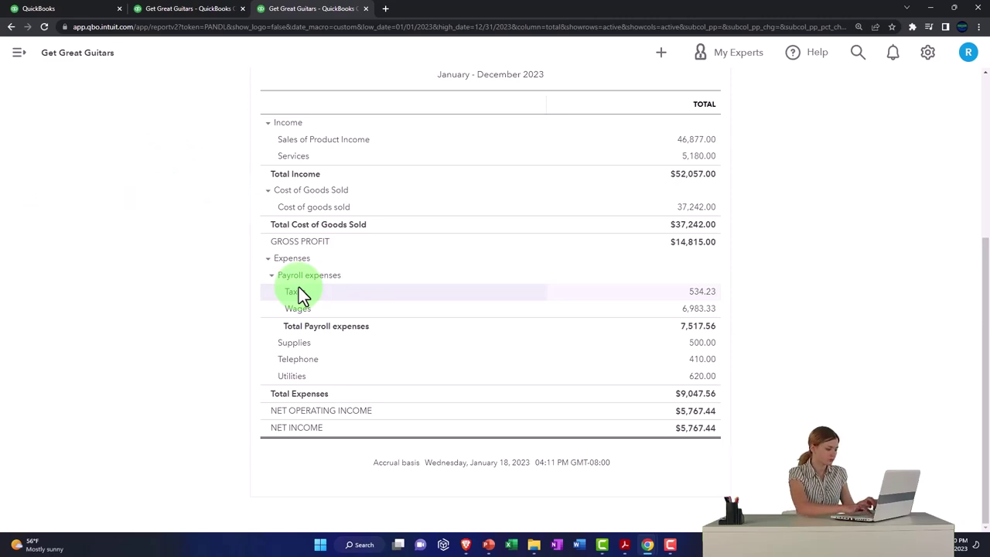
{"action": "scroll", "coordinate": [298, 286], "scroll_direction": "up", "scroll_amount": 4}
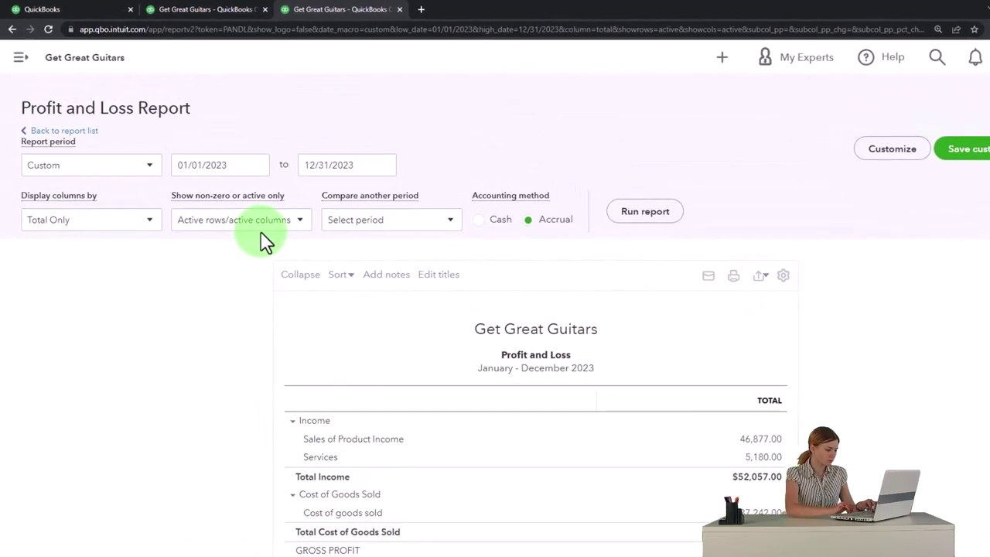
Step: Go back to the balance sheet and open the transaction report behind the Cash - 2415 balance
{"action": "left_click", "coordinate": [201, 9]}
{"action": "scroll", "coordinate": [347, 255], "scroll_direction": "up", "scroll_amount": 2}
{"action": "scroll", "coordinate": [339, 264], "scroll_direction": "up", "scroll_amount": 5}
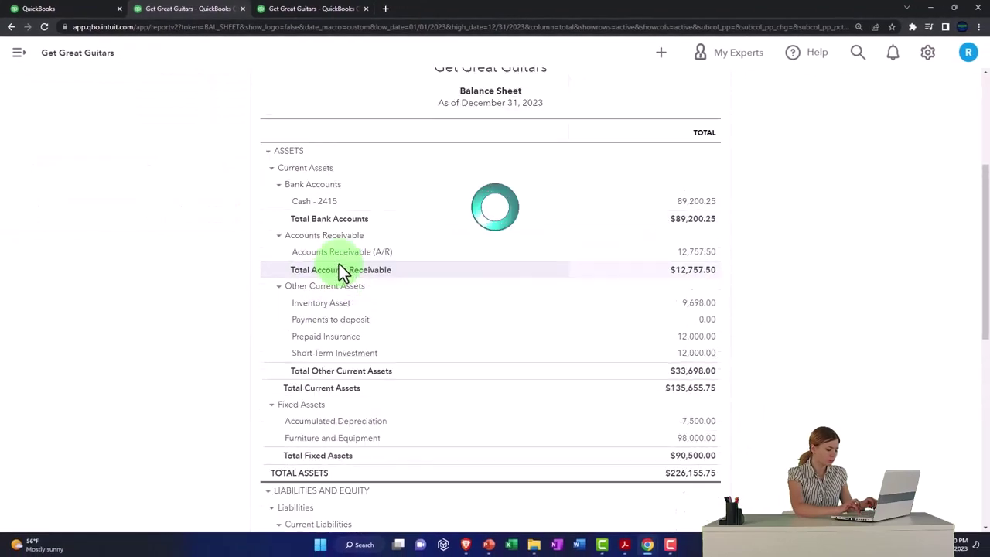
{"action": "scroll", "coordinate": [546, 380], "scroll_direction": "down", "scroll_amount": 1}
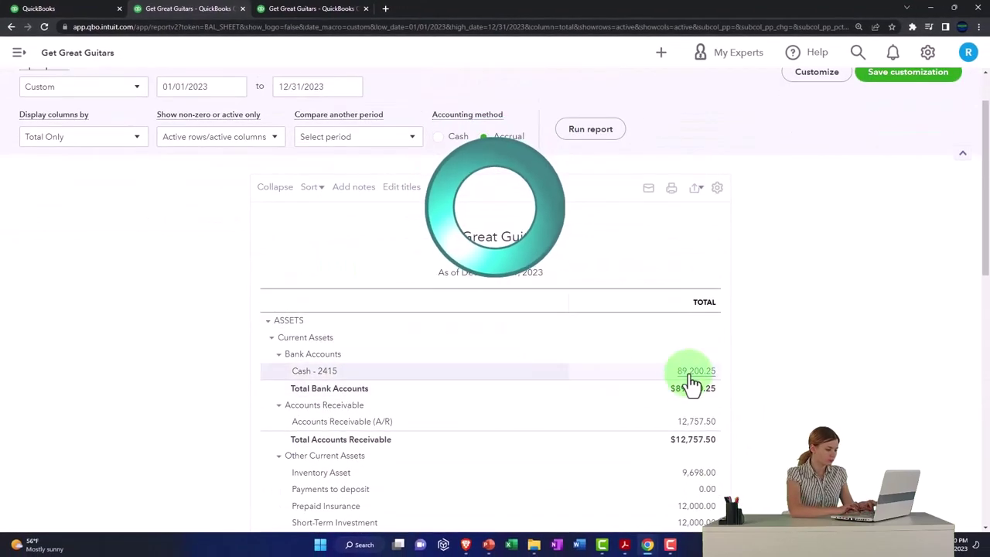
{"action": "left_click", "coordinate": [691, 373]}
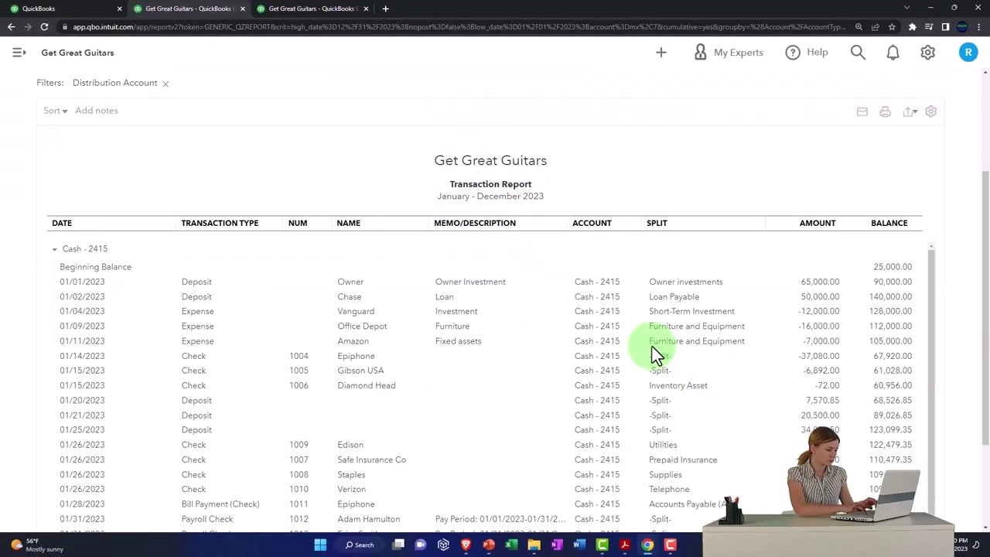
Step: Review the 01/31/2023 payroll checks among the cash transactions and open one from its amount
{"action": "scroll", "coordinate": [481, 415], "scroll_direction": "down", "scroll_amount": 3}
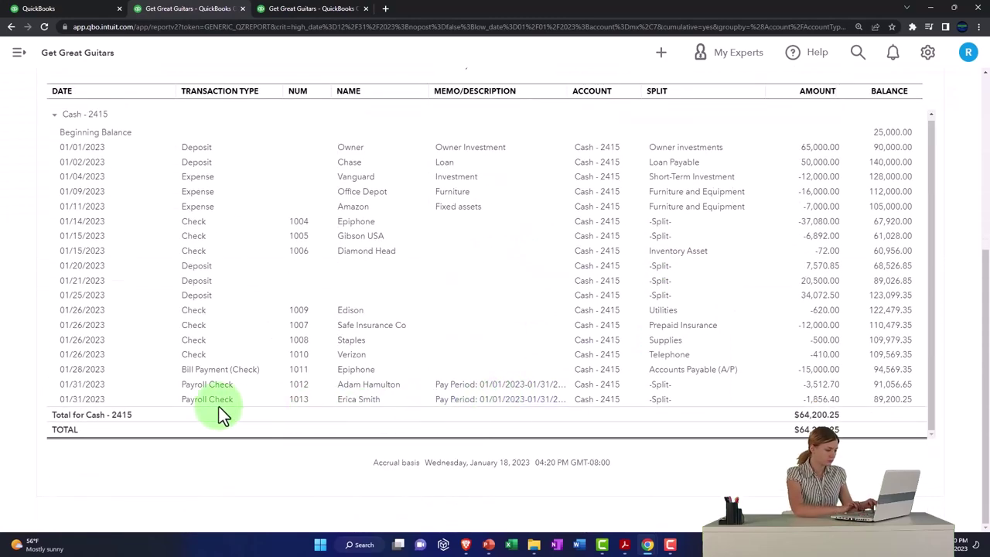
{"action": "scroll", "coordinate": [222, 416], "scroll_direction": "up", "scroll_amount": 1}
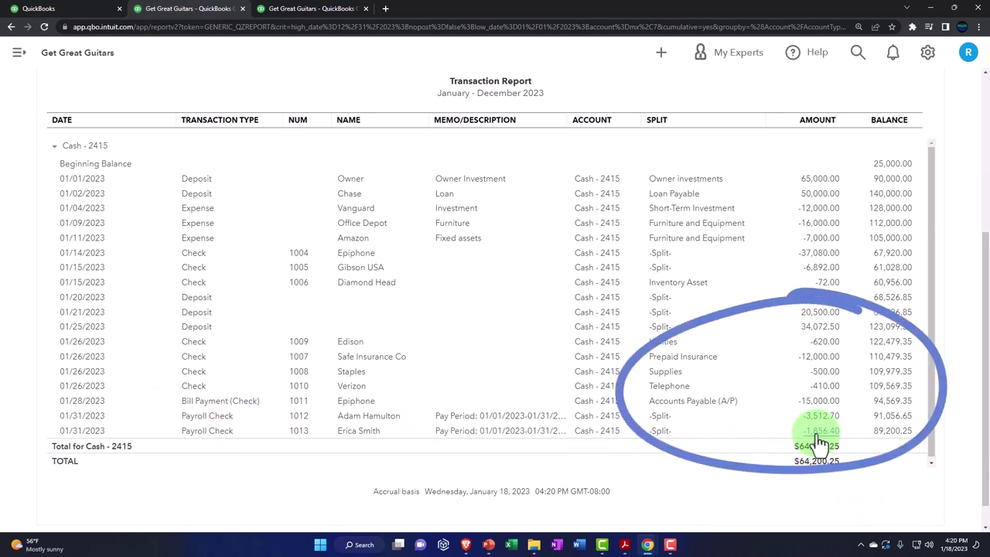
{"action": "left_click", "coordinate": [819, 424]}
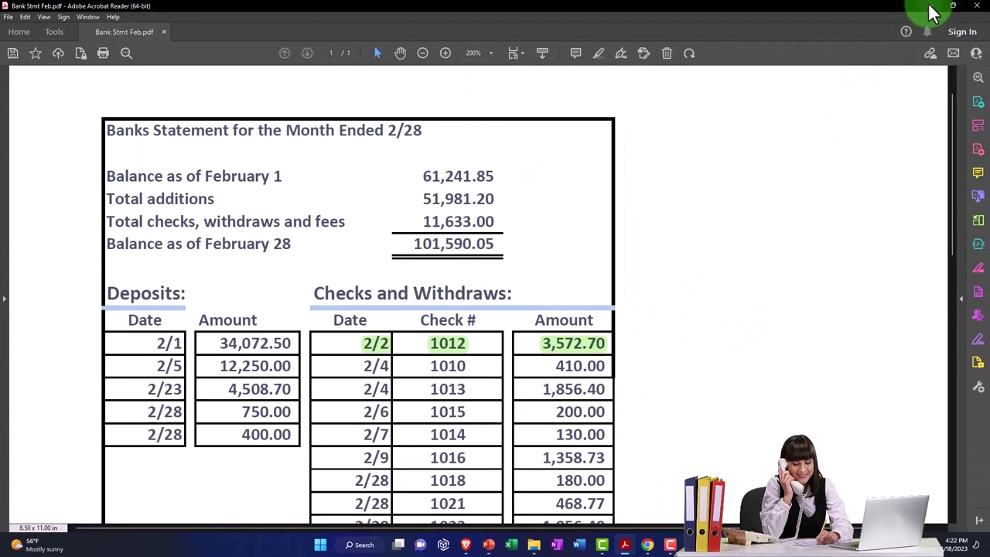
Step: Leave the February bank statement PDF and return from the paycheck list to the report list
{"action": "left_click", "coordinate": [930, 7]}
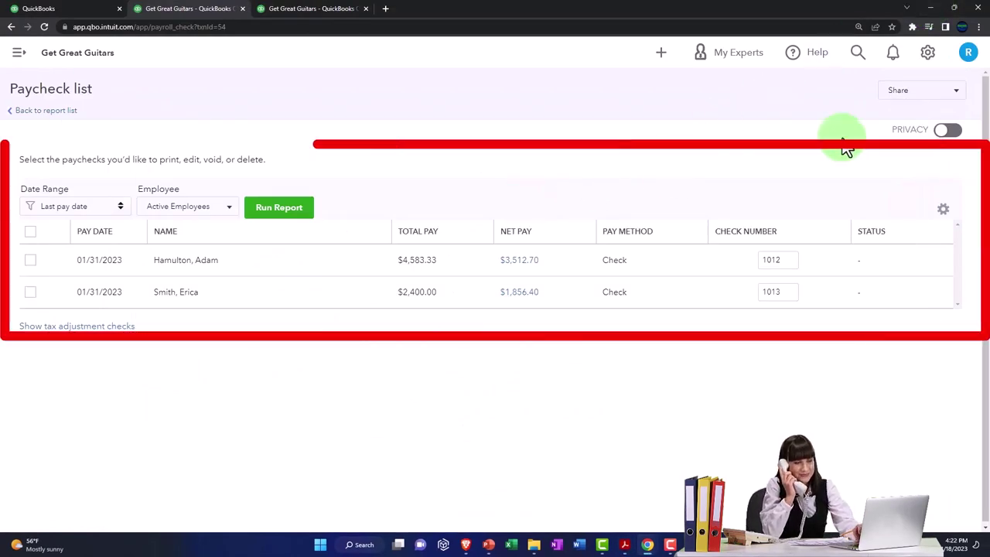
{"action": "left_click", "coordinate": [61, 116]}
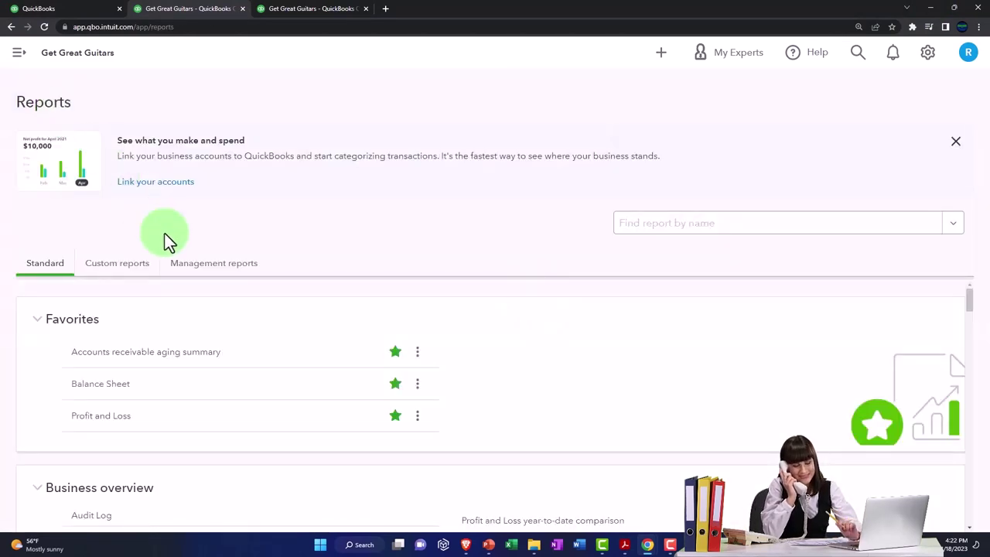
{"action": "left_click", "coordinate": [17, 55]}
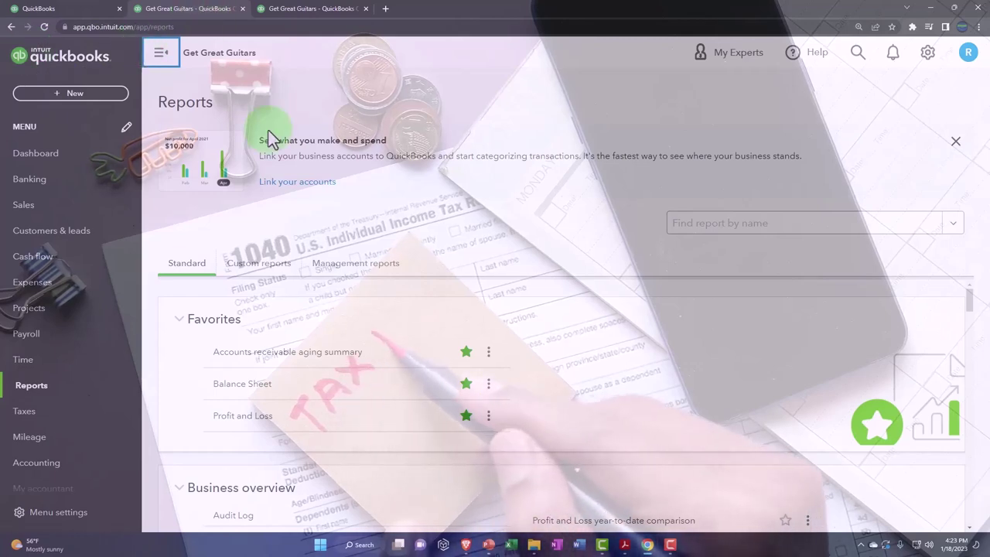
Step: Run the Balance Sheet report for the period 01/01/2023 to 12/31/2023
{"action": "left_click", "coordinate": [261, 385]}
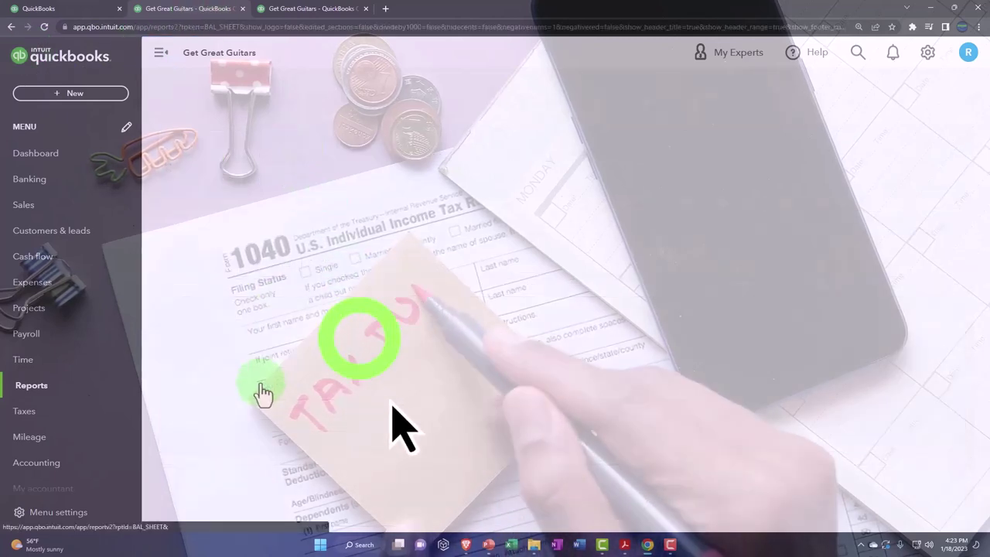
{"action": "left_click", "coordinate": [334, 151]}
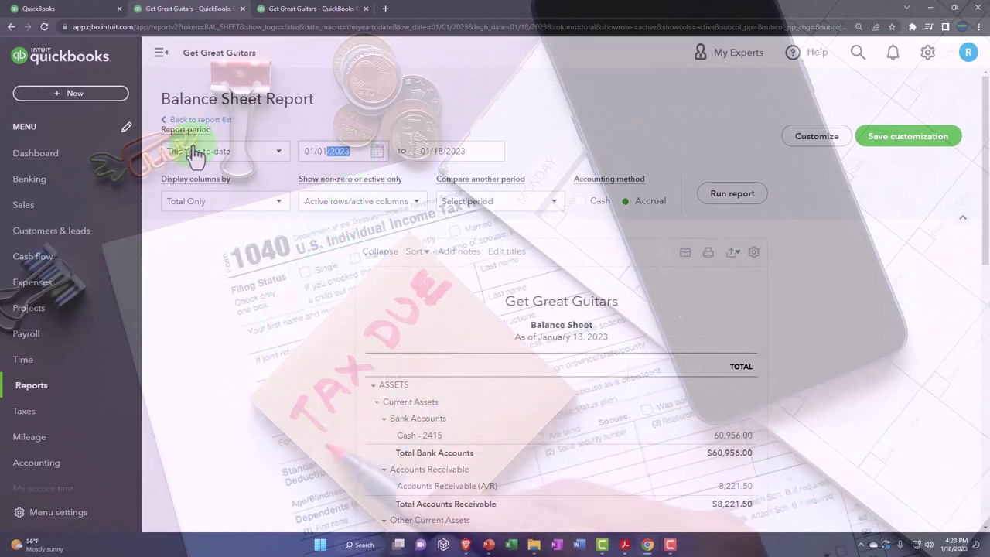
{"action": "type", "text": "01/01/2023"}
{"action": "key", "text": "Tab"}
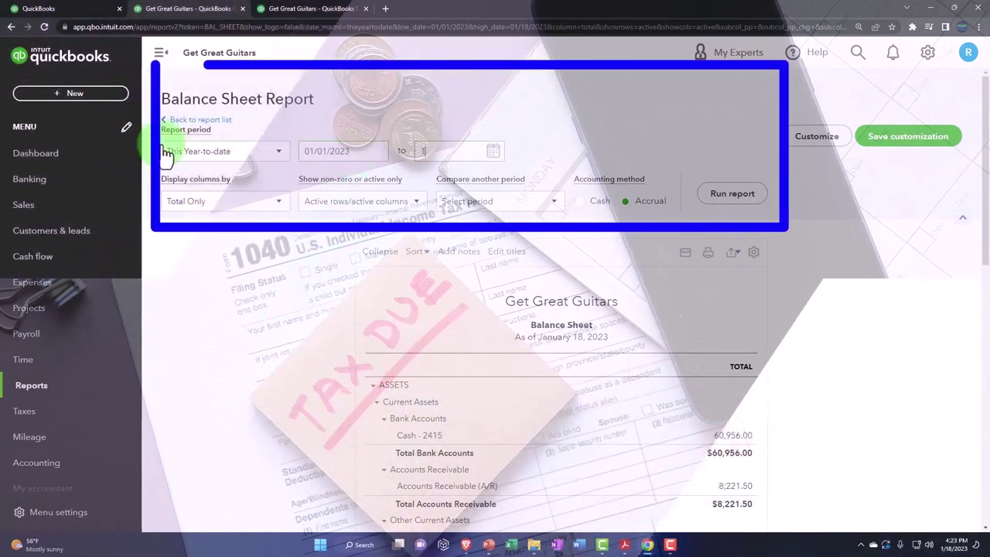
{"action": "type", "text": "12312023"}
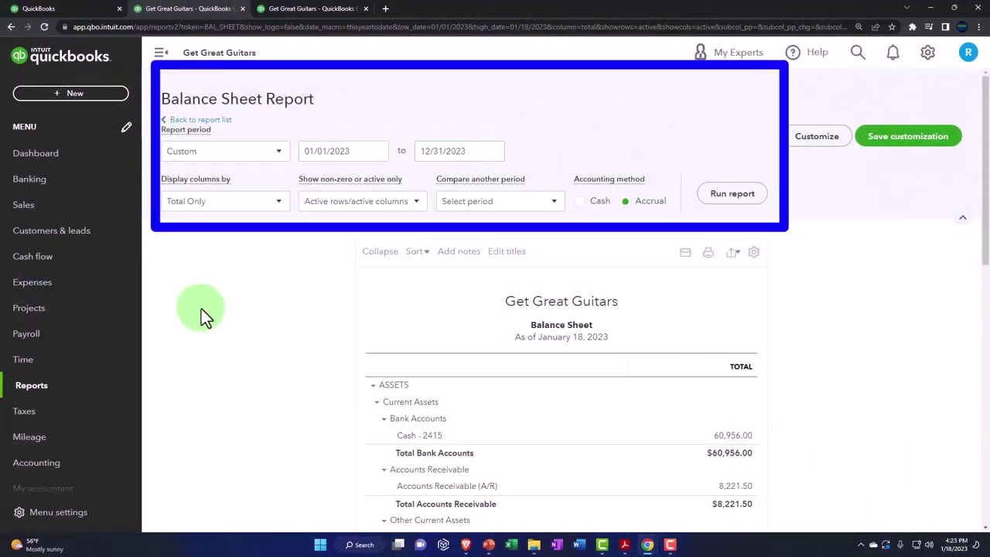
Step: Open the transaction report behind the Federal Taxes (941/943/944) amount under Payroll Liabilities
{"action": "scroll", "coordinate": [726, 203], "scroll_direction": "down", "scroll_amount": 4}
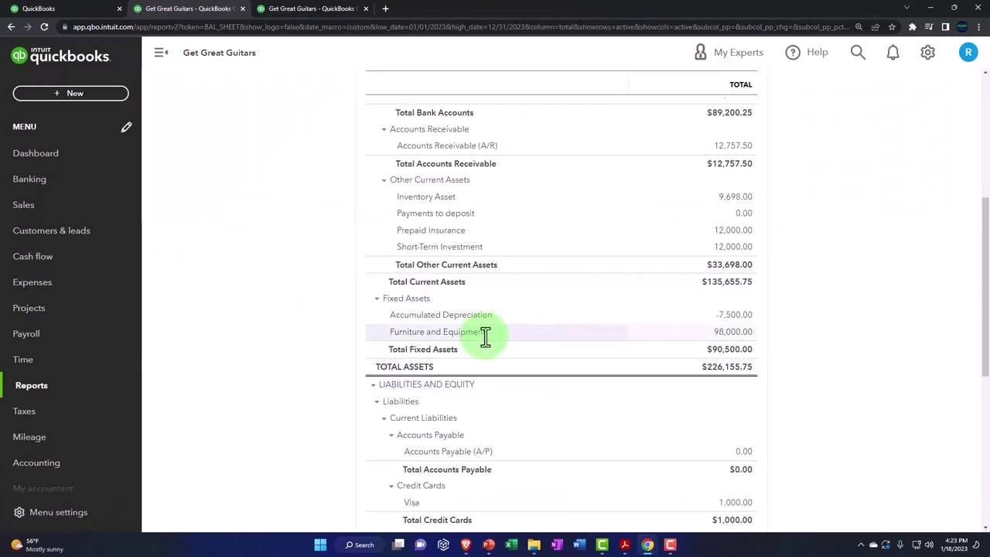
{"action": "scroll", "coordinate": [483, 335], "scroll_direction": "down", "scroll_amount": 3}
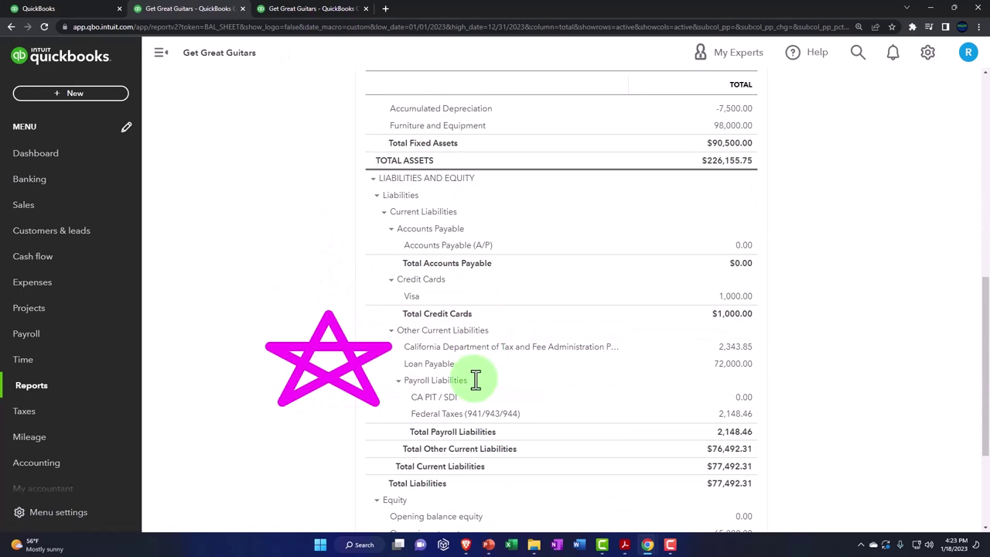
{"action": "left_click", "coordinate": [731, 413]}
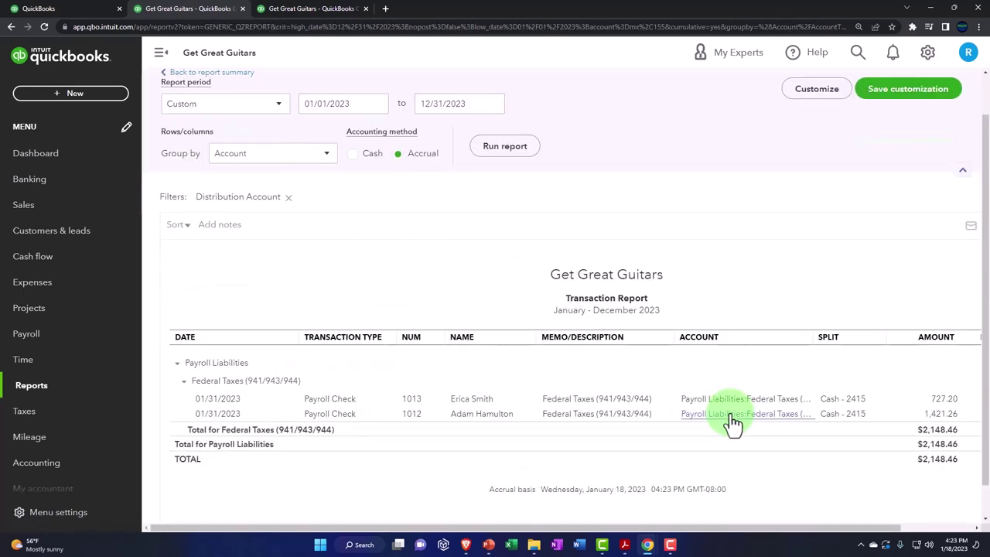
Step: Collapse the navigation menu and open the details behind the payroll Taxes expense on the profit and loss report
{"action": "left_click", "coordinate": [160, 55]}
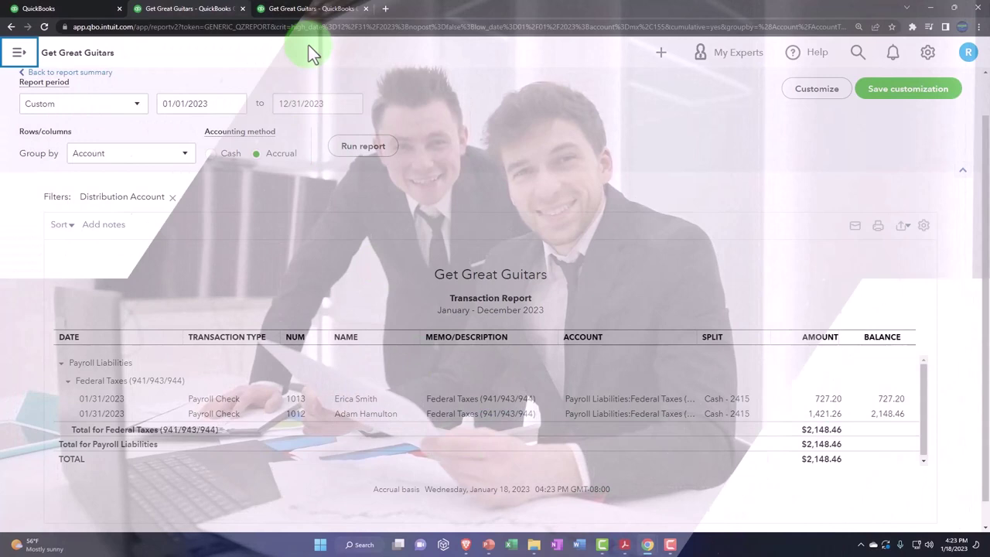
{"action": "left_click", "coordinate": [299, 9]}
{"action": "scroll", "coordinate": [394, 387], "scroll_direction": "down", "scroll_amount": 3}
{"action": "scroll", "coordinate": [393, 398], "scroll_direction": "down", "scroll_amount": 1}
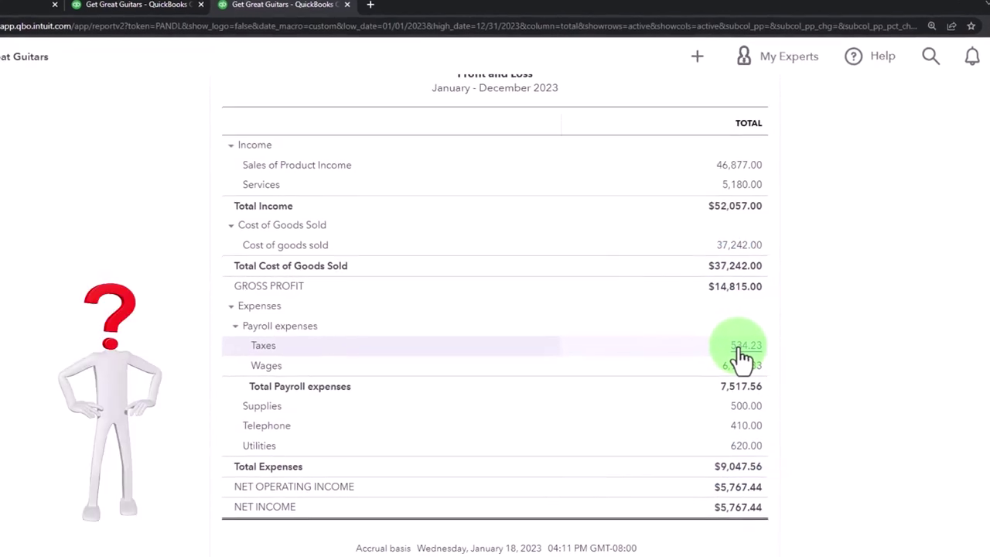
{"action": "left_click", "coordinate": [733, 360]}
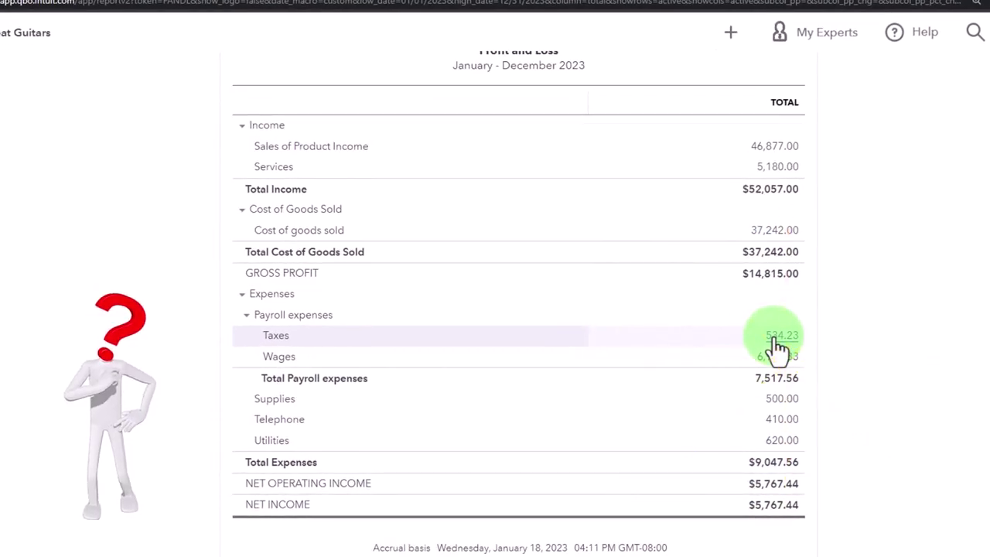